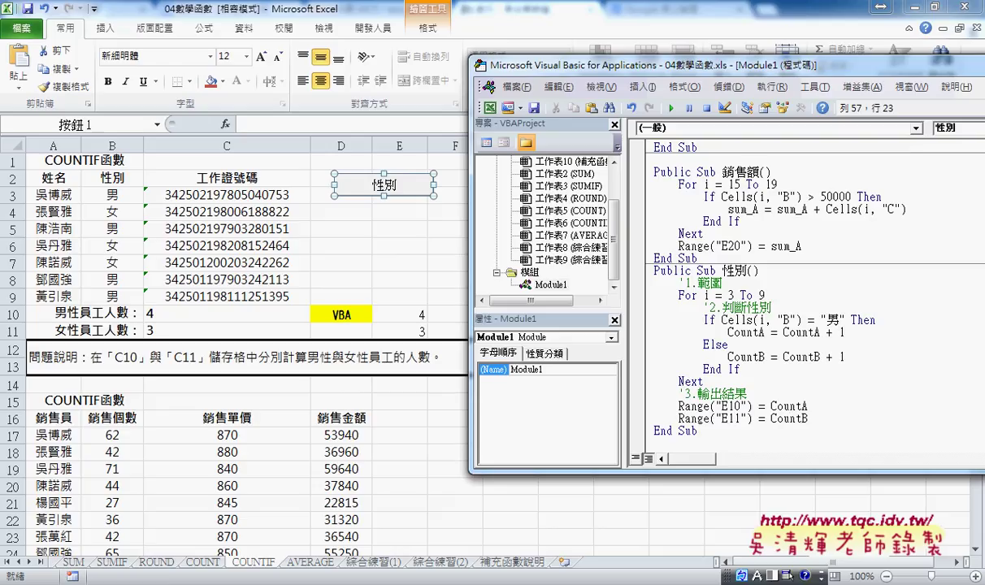
Step: Switch from Excel to the browser showing the Google Drive folder 範例：黑名單篩選
mouse_move(317, 561)
click(345, 533)
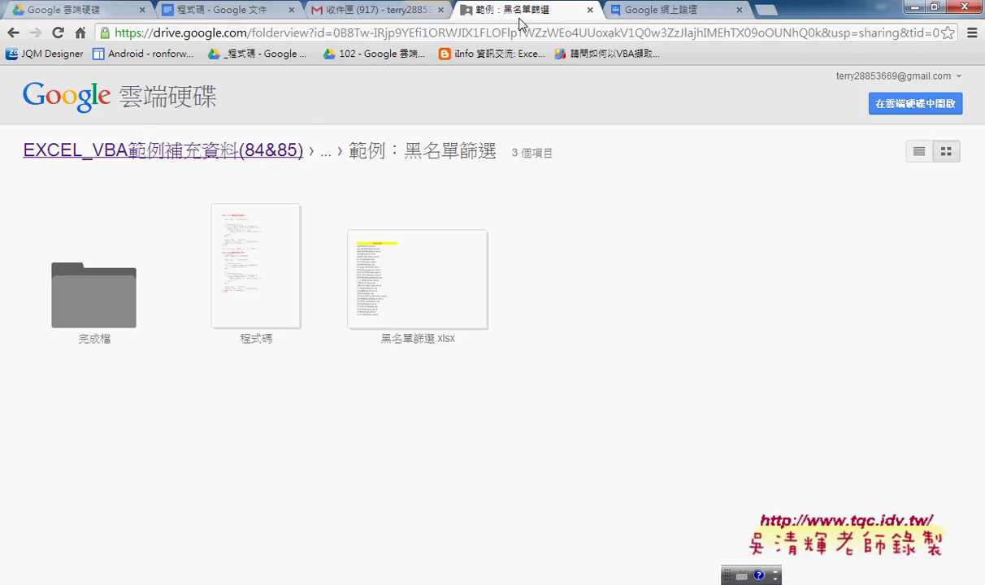
Step: Navigate via _雲端白板畫面(2015), 其他補充範例(84), 01_入門 into 範例：黑名單篩選 and preview 黑名單篩選.xlsx
click(277, 150)
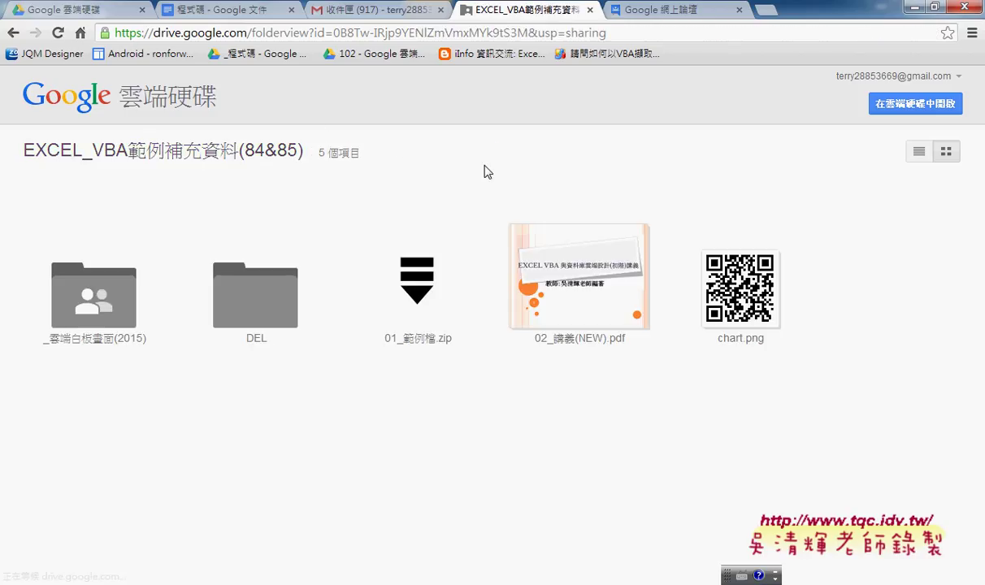
click(99, 345)
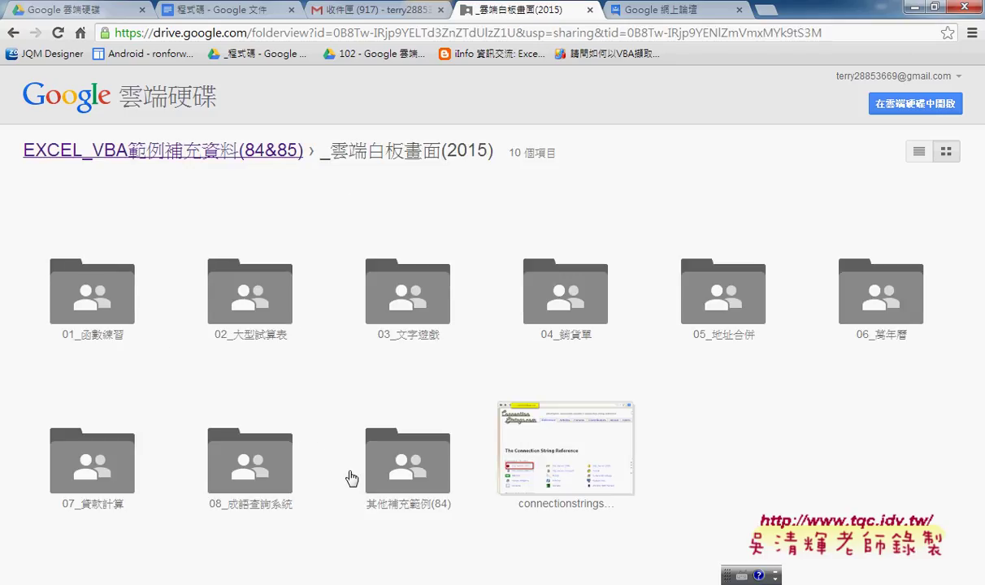
click(416, 509)
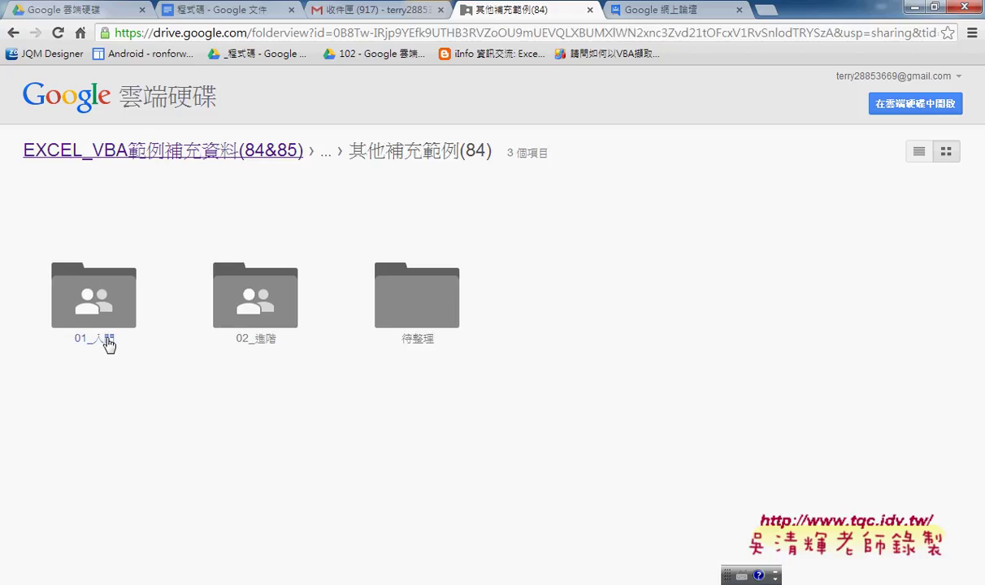
click(110, 344)
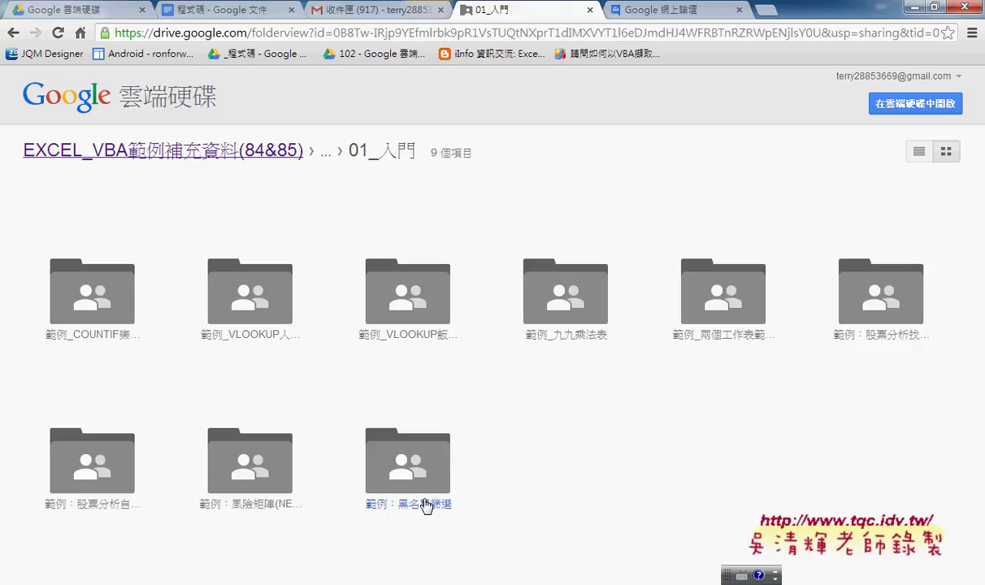
click(423, 510)
click(423, 510)
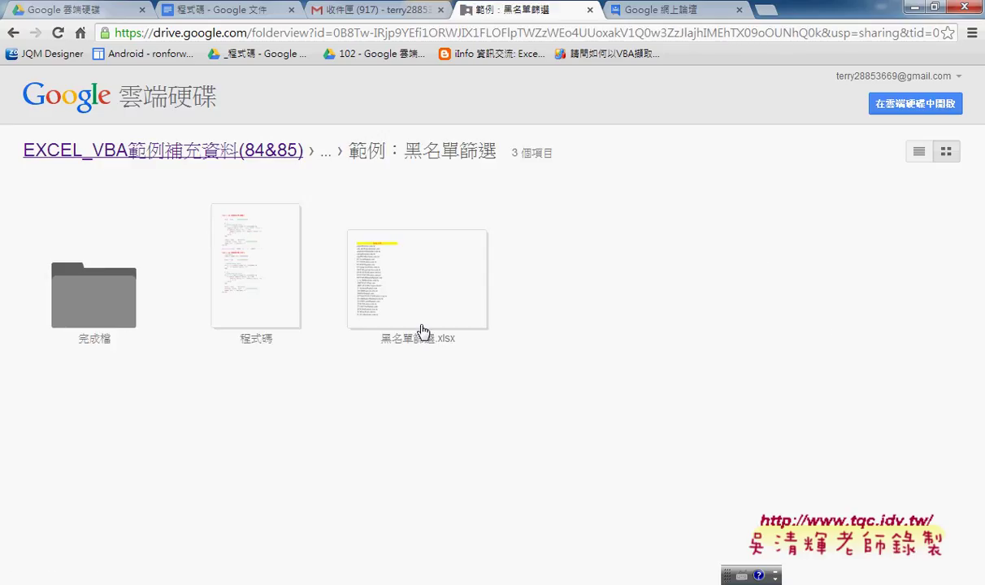
click(439, 304)
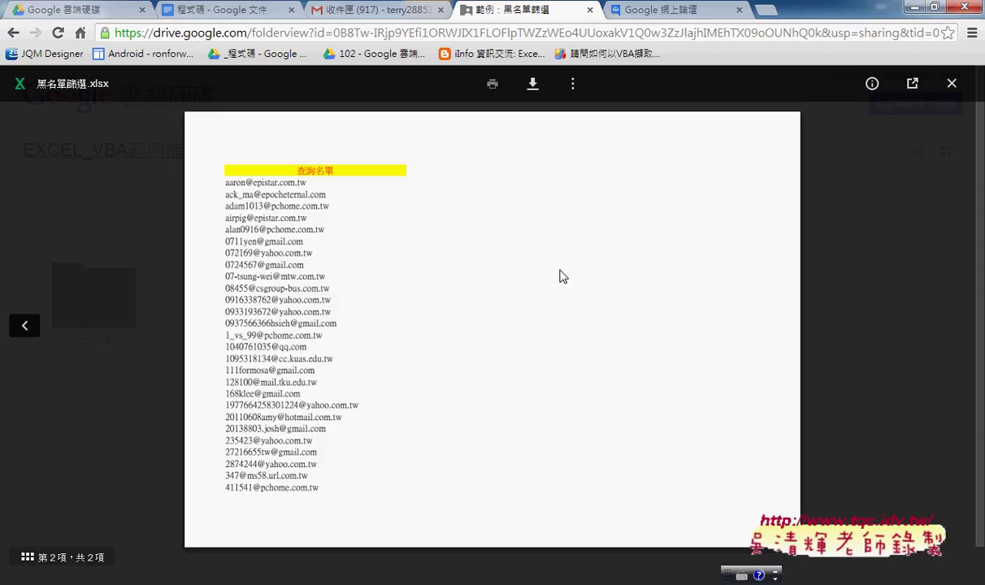
Step: Download 黑名單篩選.xlsx from the Drive preview and open the downloaded file in Excel
click(529, 83)
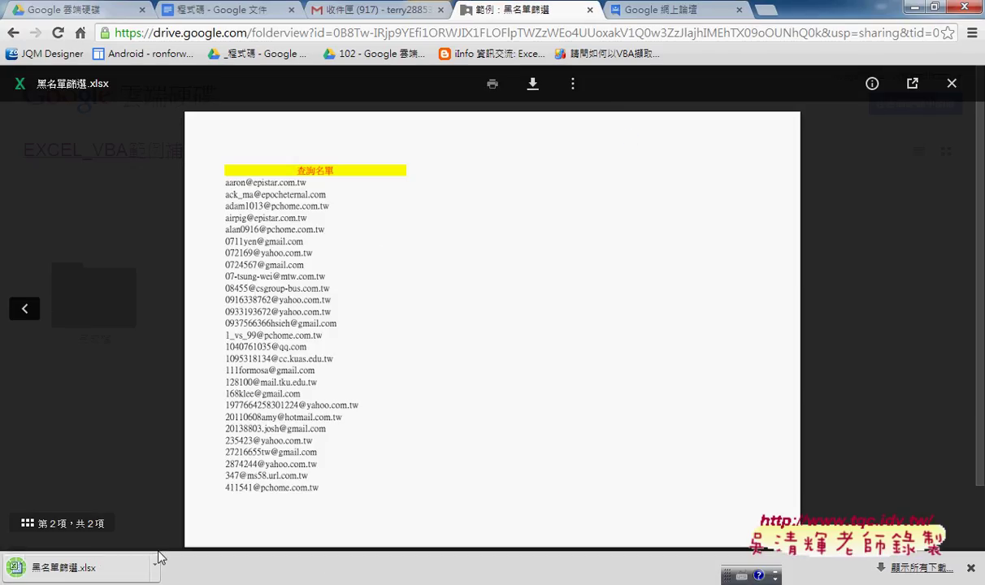
click(153, 566)
click(197, 483)
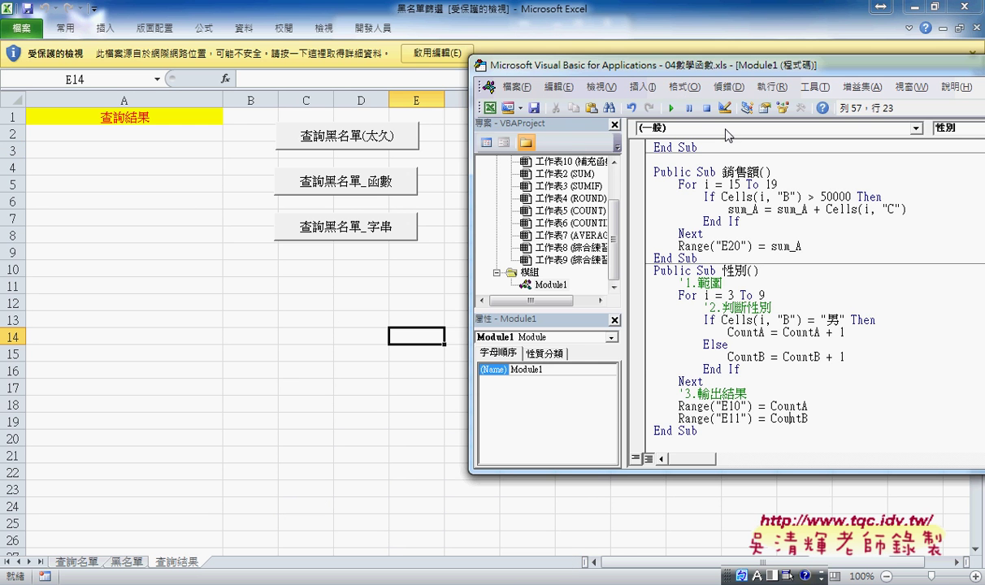
Step: Enable editing, confirm the 查詢名單 list ends at row 5579, view 黑名單, return to 查詢結果
click(458, 58)
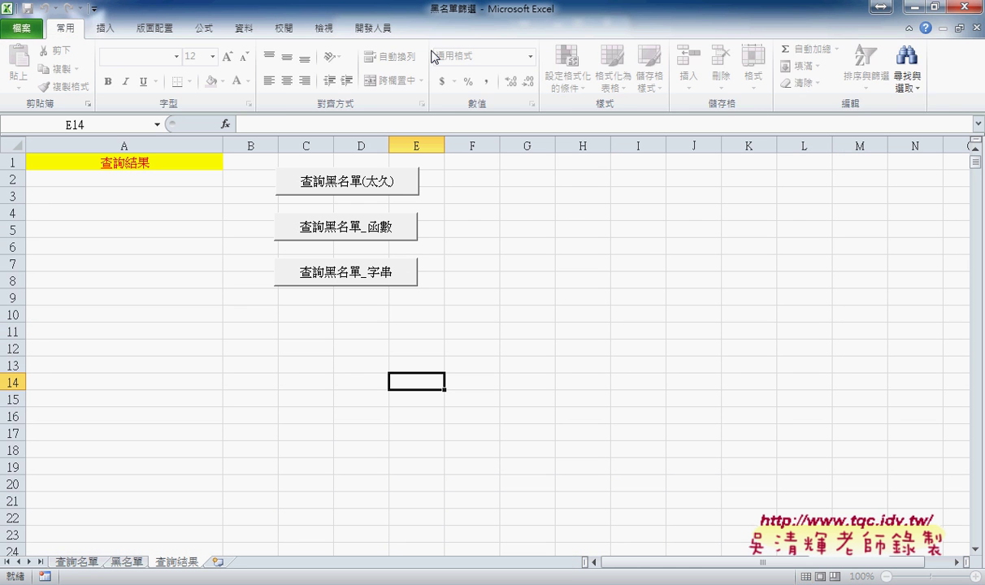
click(577, 246)
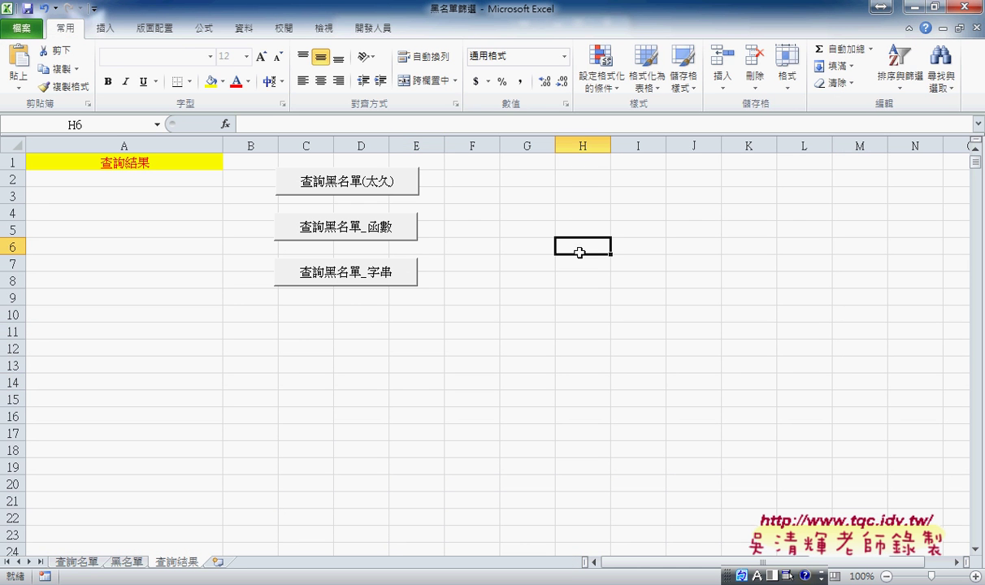
click(77, 562)
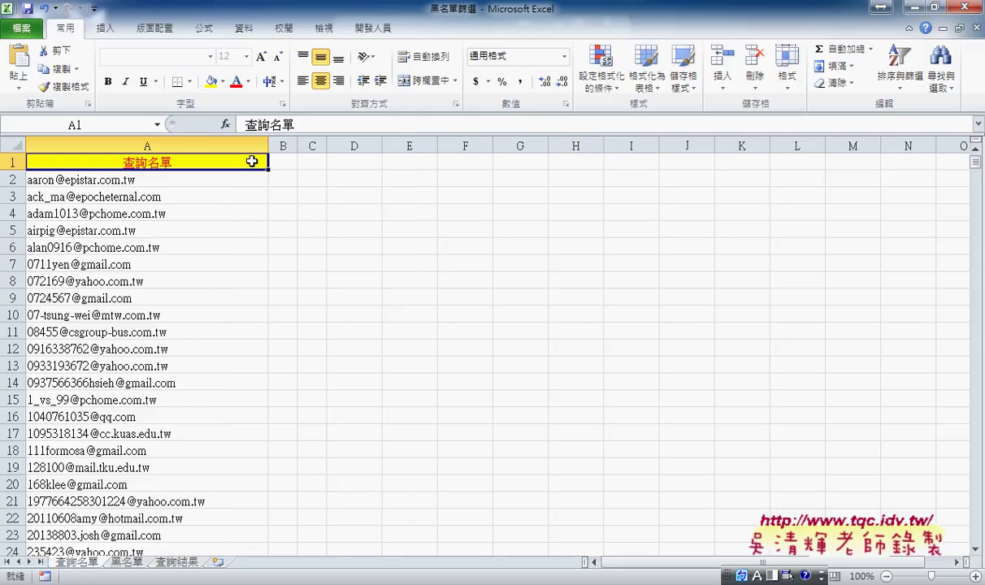
key(ctrl+Down)
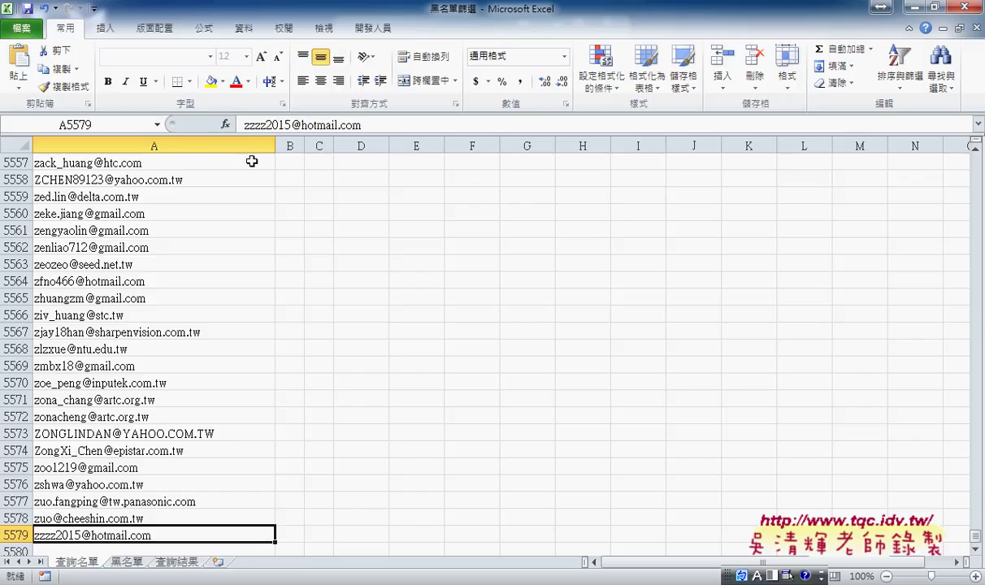
click(123, 563)
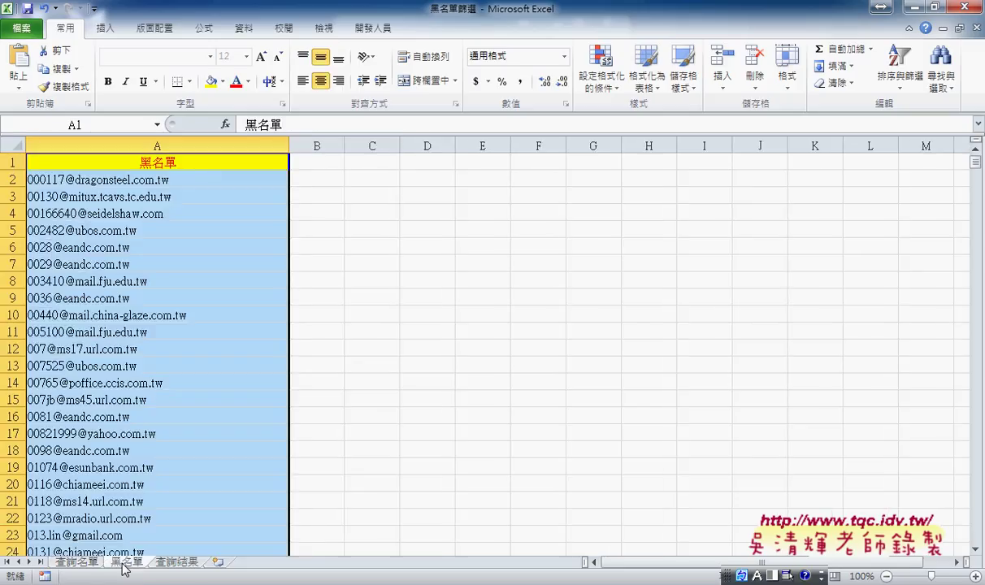
click(176, 562)
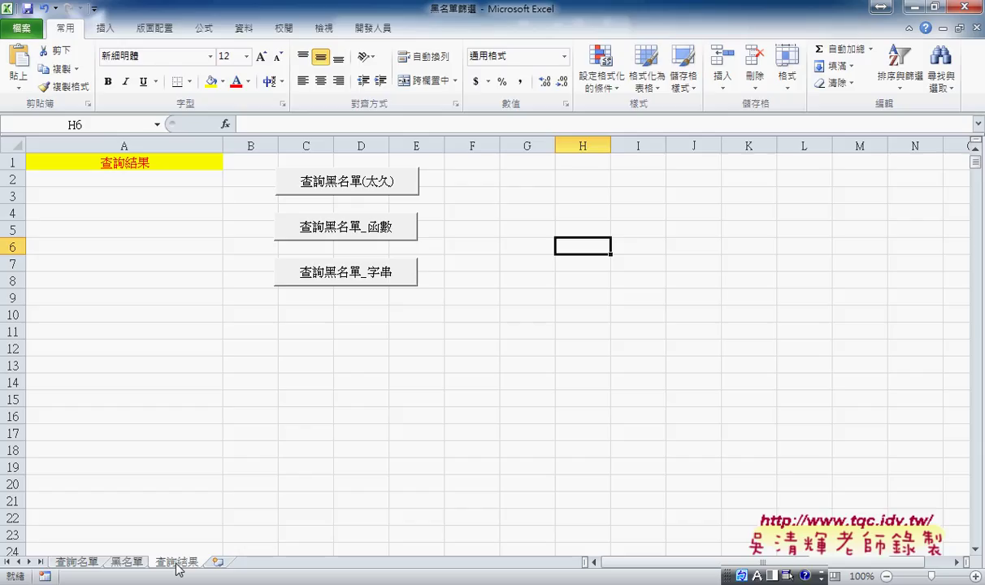
Step: Reset 查詢名單 to its top, then check the 黑名單 list reaches row 22222 and return to A1
click(198, 178)
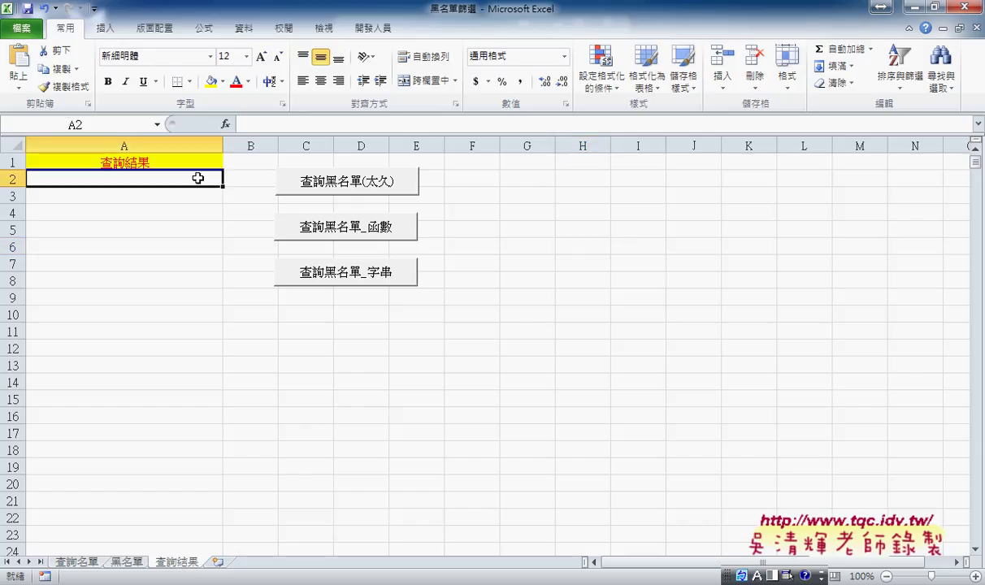
click(79, 563)
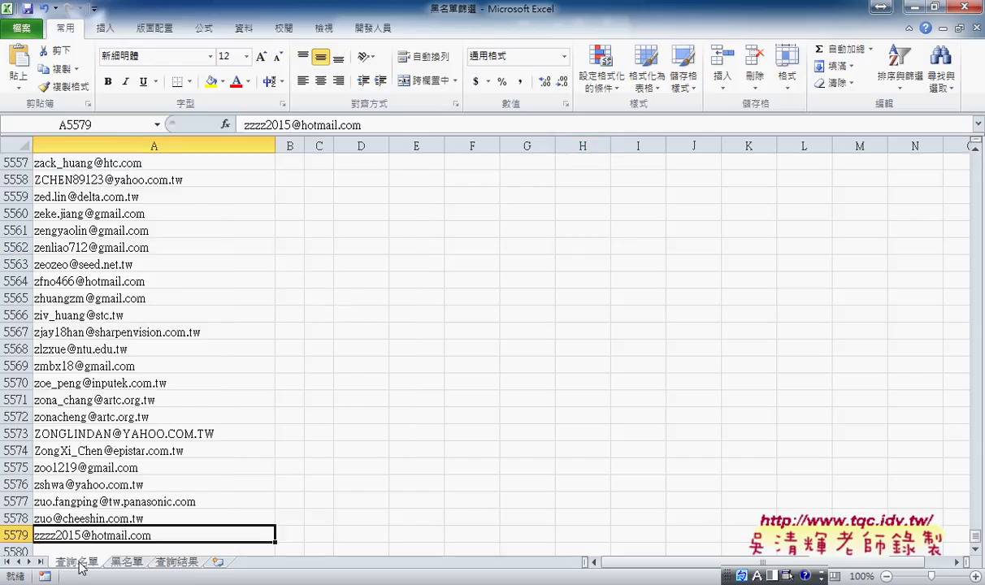
key(ctrl+Home)
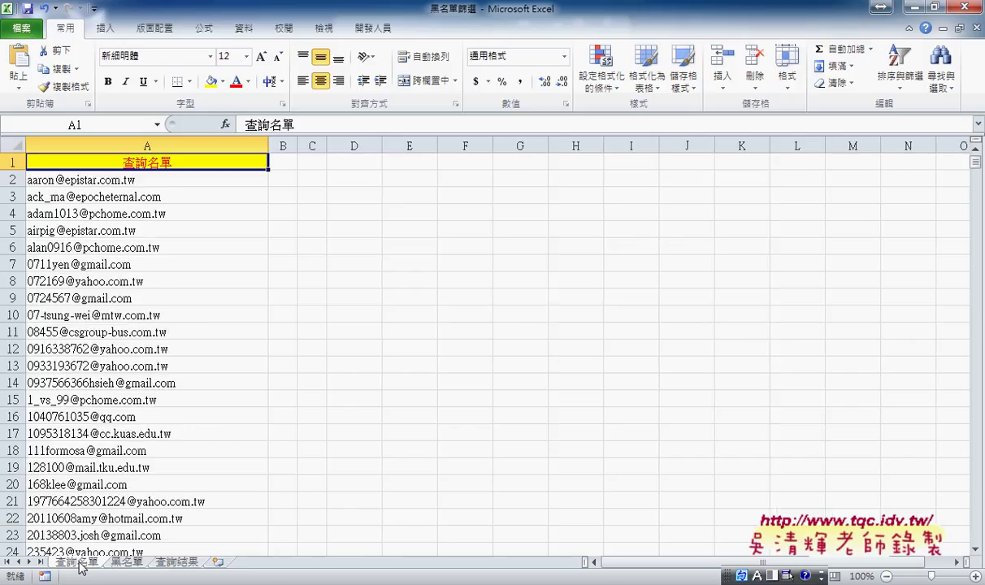
click(126, 562)
click(279, 164)
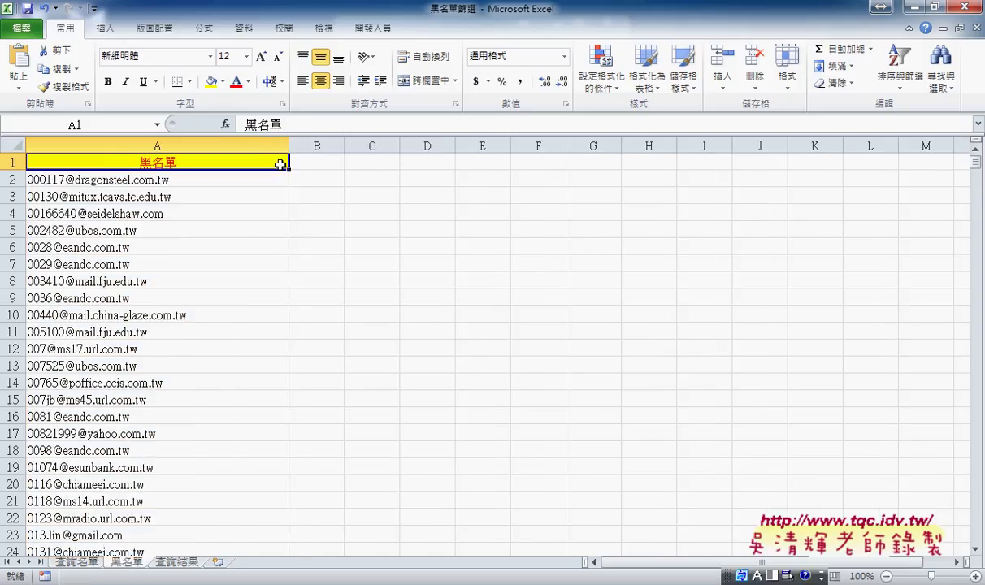
key(ctrl+Down)
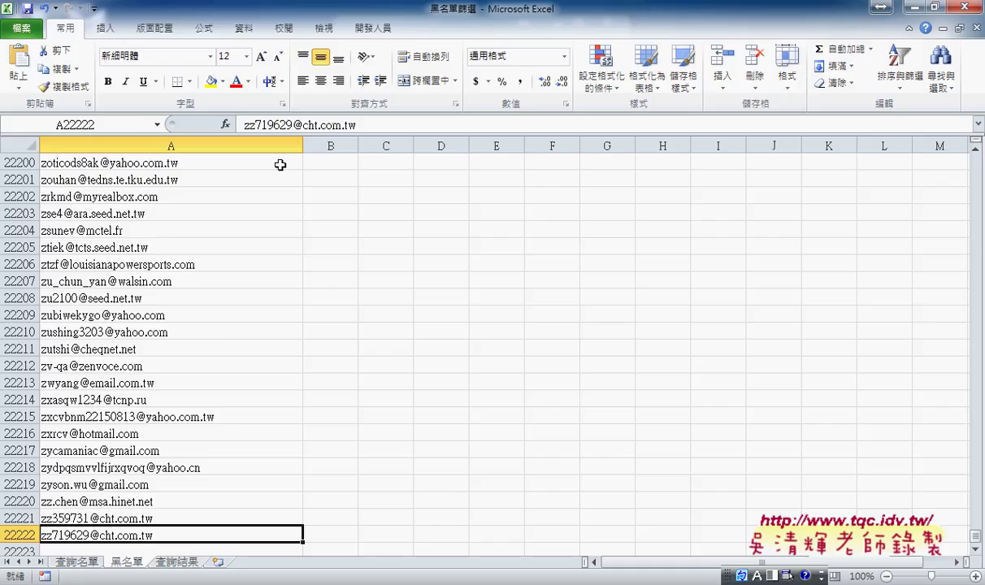
key(ctrl+Up)
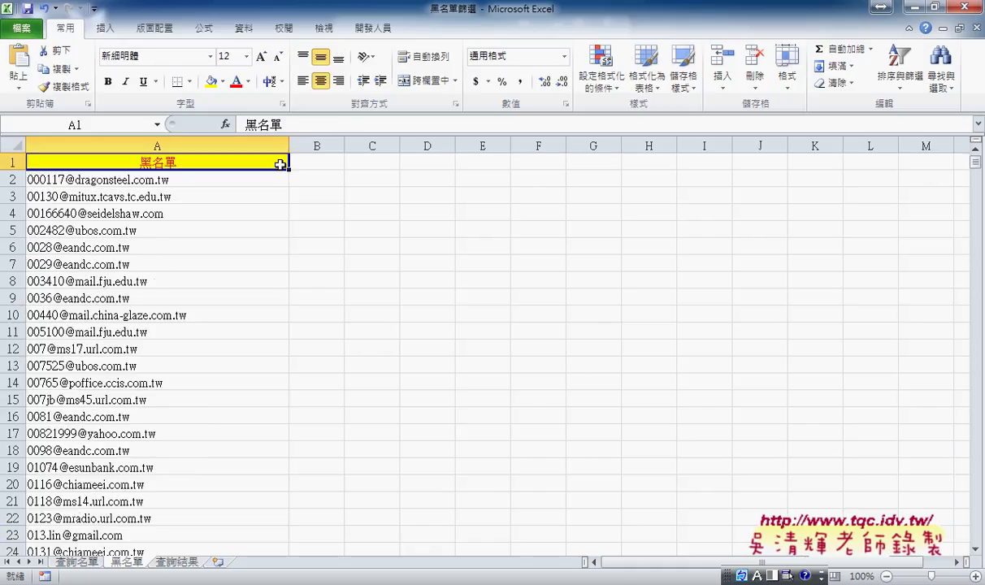
Step: Cycle through the 查詢名單 and 黑名單 sheets and land on 查詢結果 with its query buttons
click(88, 563)
click(123, 563)
click(166, 562)
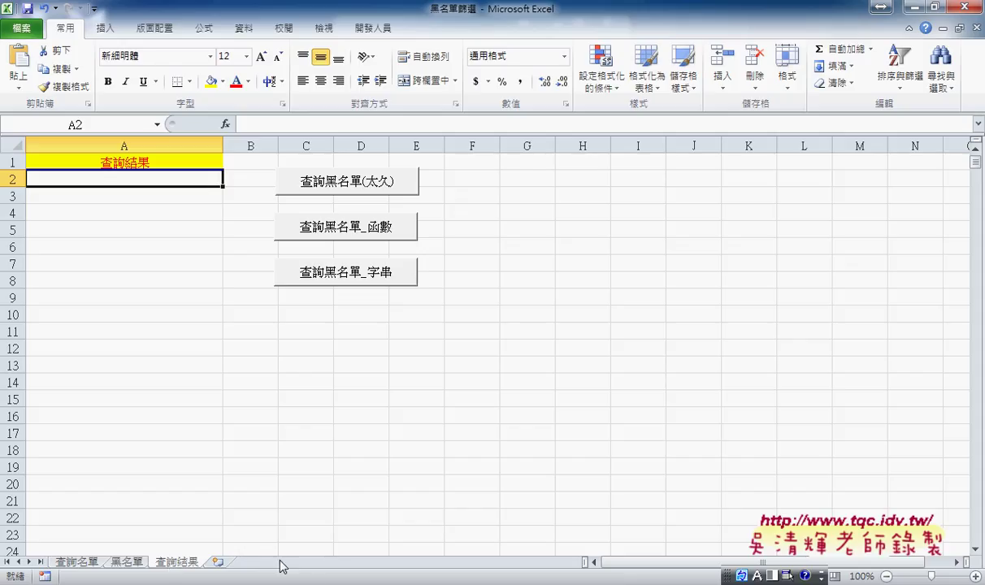
mouse_move(355, 584)
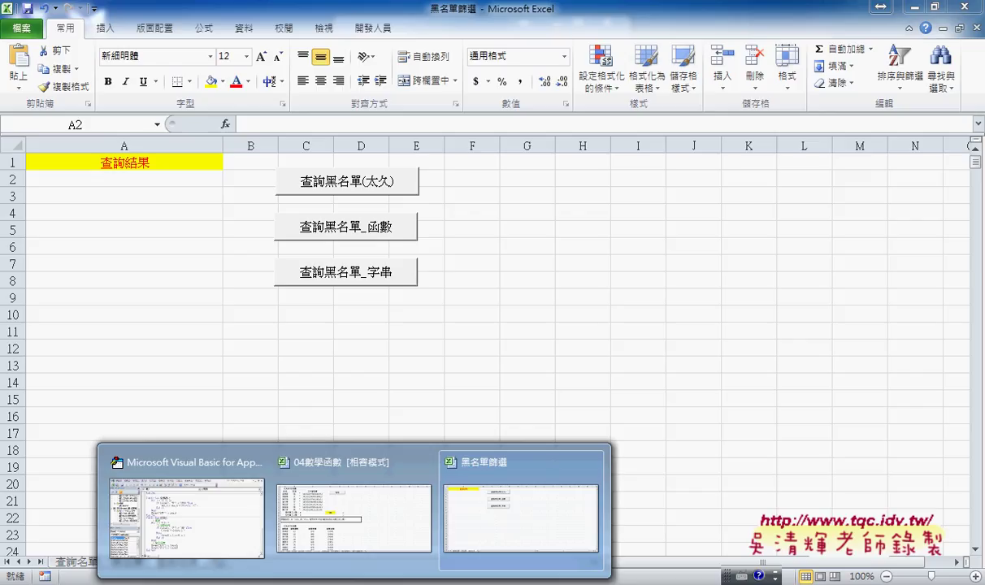
click(323, 522)
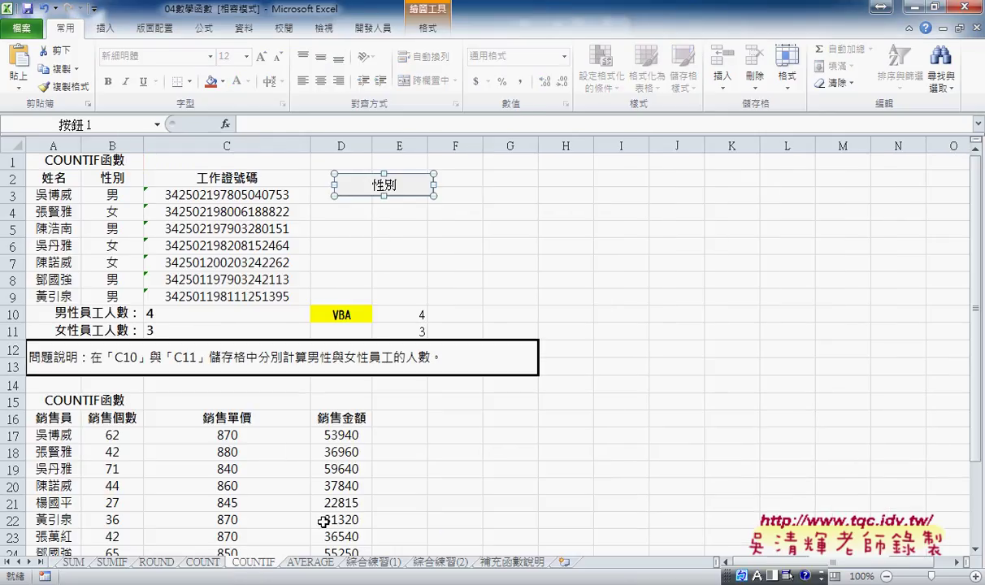
click(203, 562)
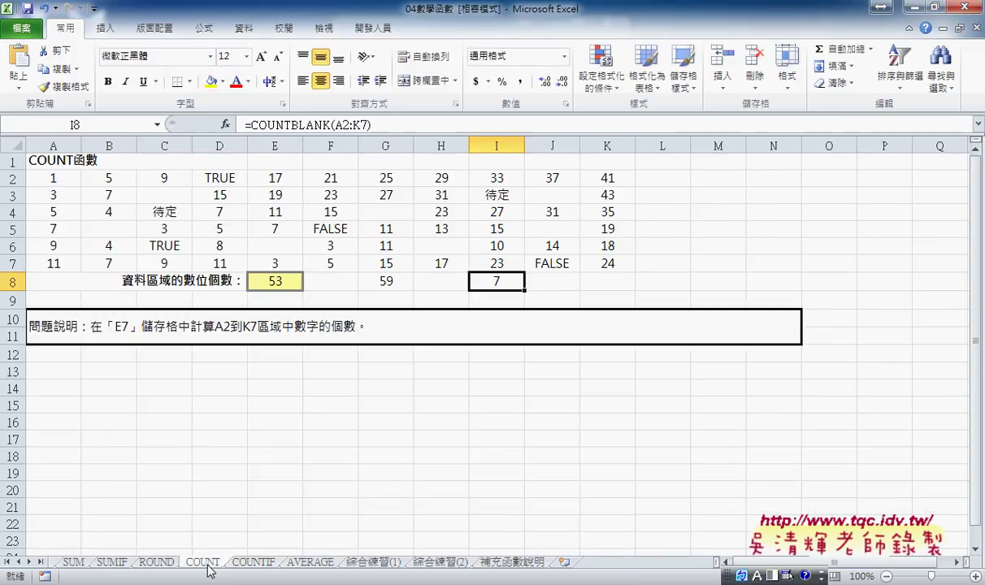
click(250, 562)
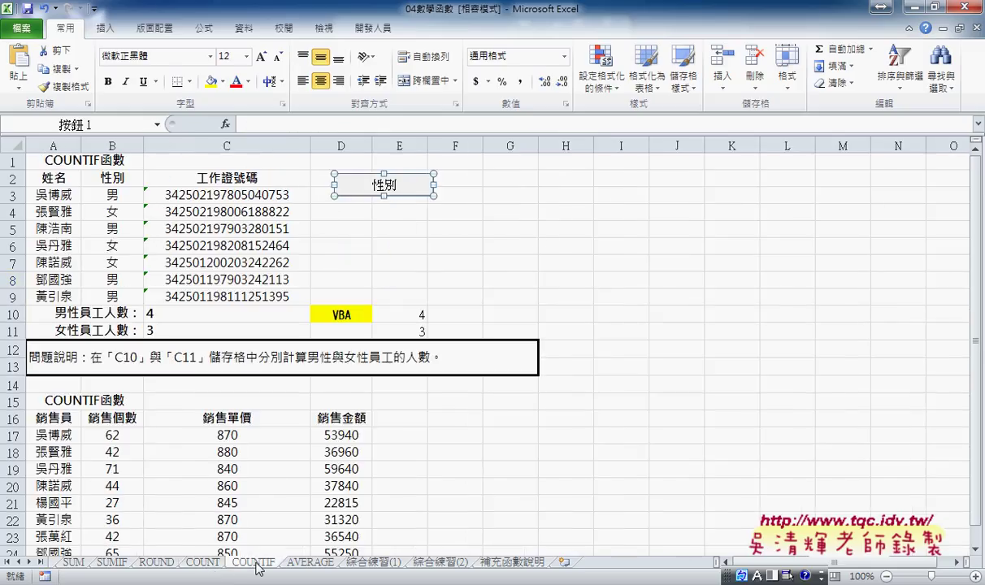
click(187, 312)
click(195, 333)
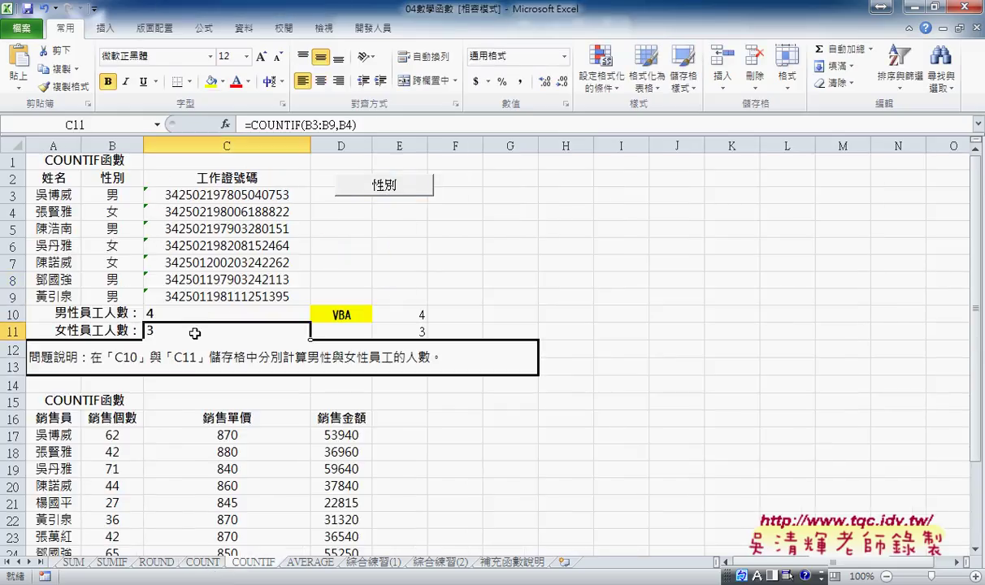
mouse_move(349, 581)
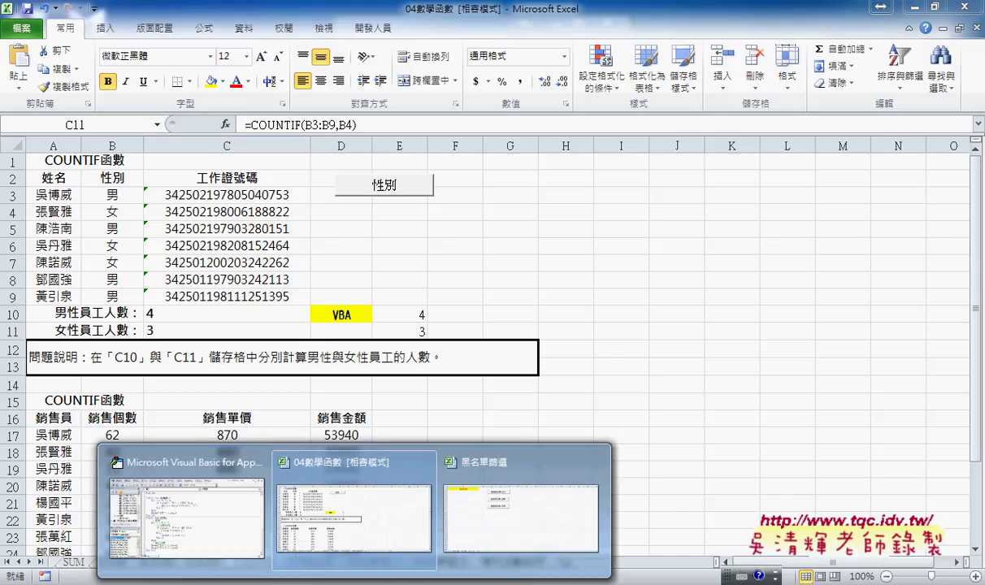
click(498, 528)
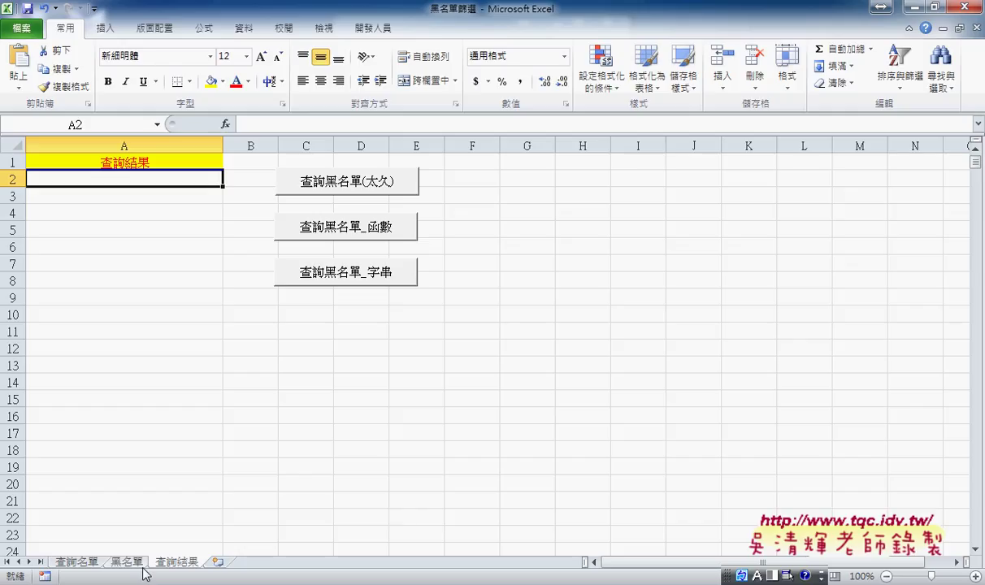
Step: Show the 查詢名單 sheet with its column of query e-mail addresses
click(82, 561)
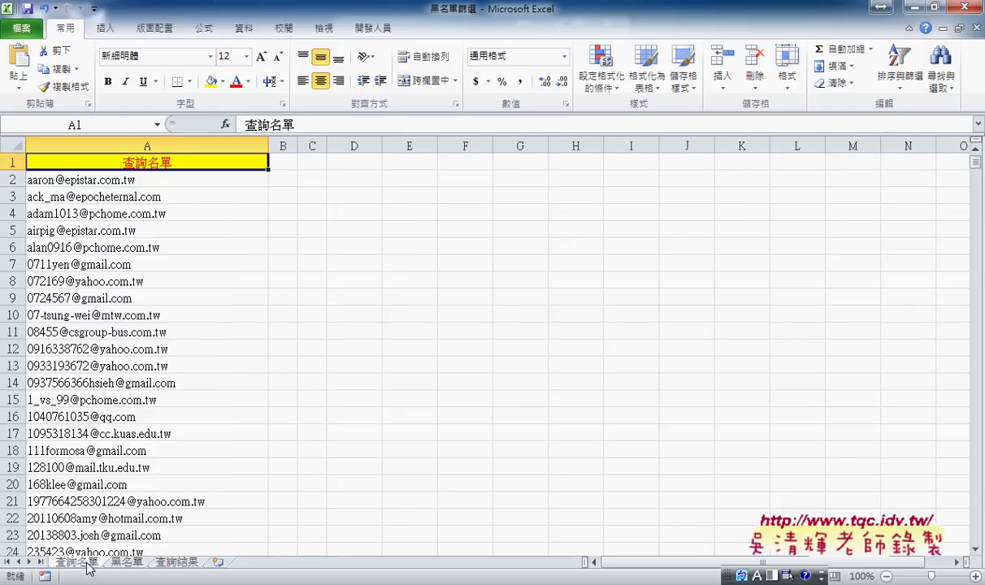